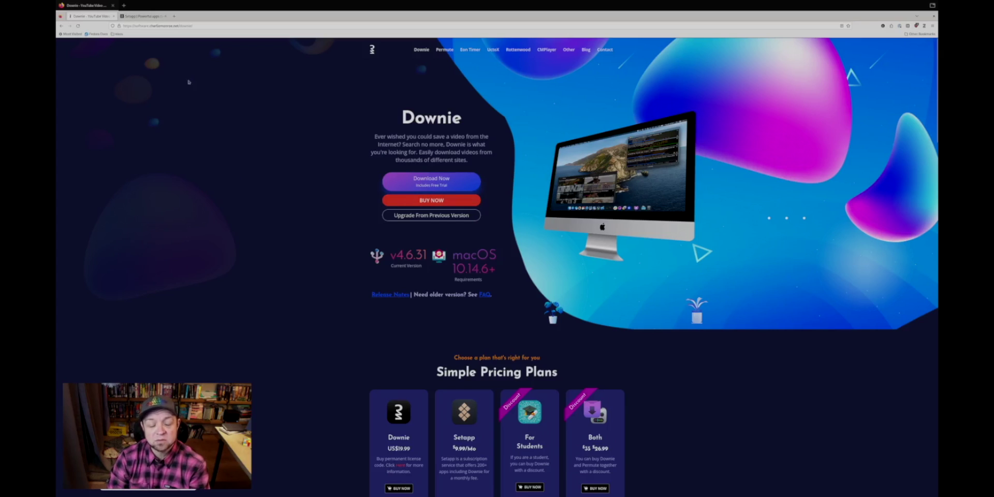
Step: Switch Firefox from the Downie tab to the already open Setapp tab
key(ctrl+Tab)
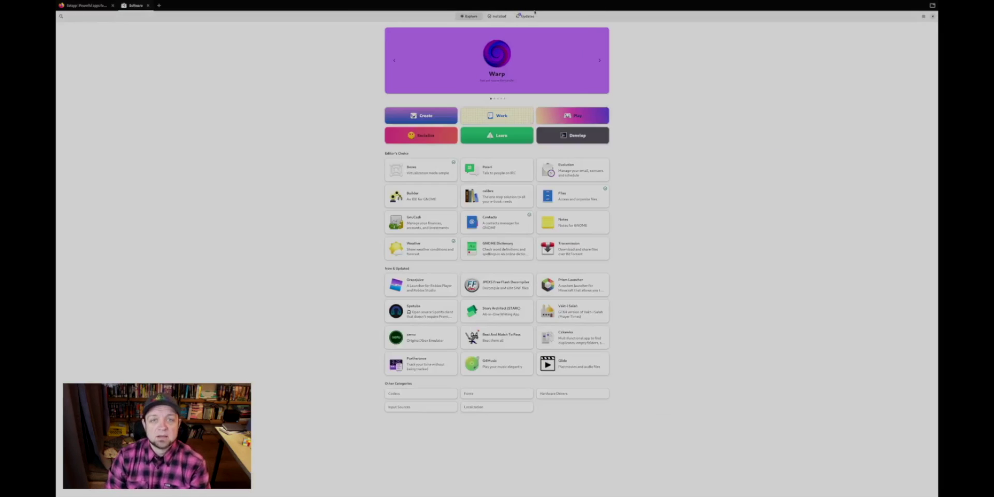
Step: Search GNOME Software for 'ansi', view the Youtube Downloader Plus details page, then close the store
click(61, 16)
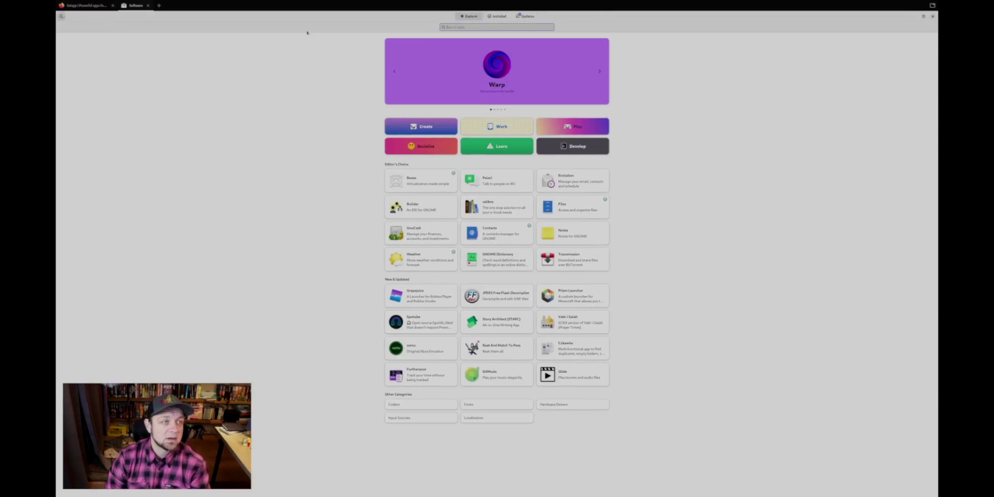
text(ansi)
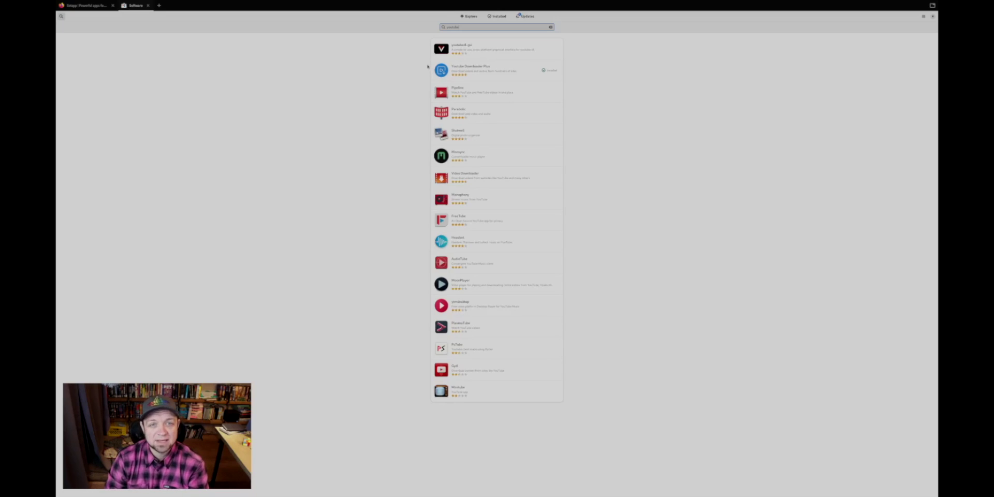
click(482, 66)
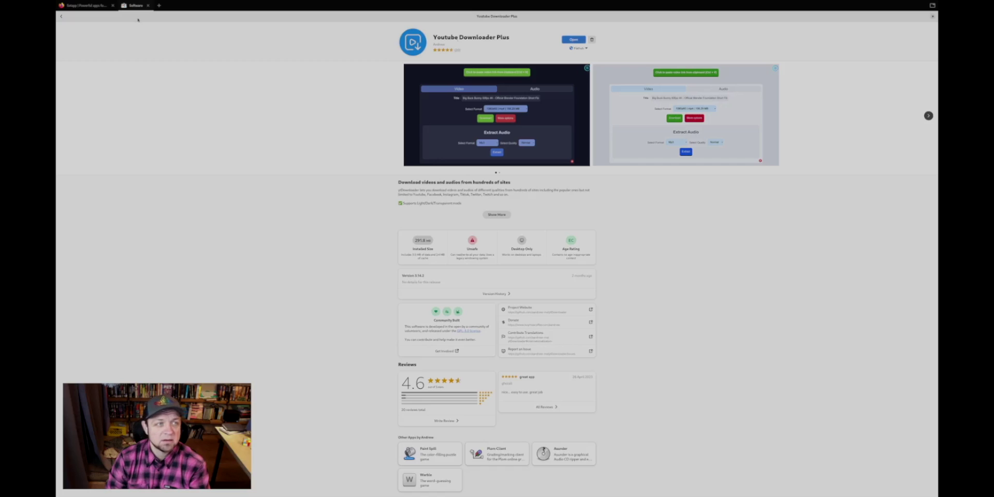
click(148, 5)
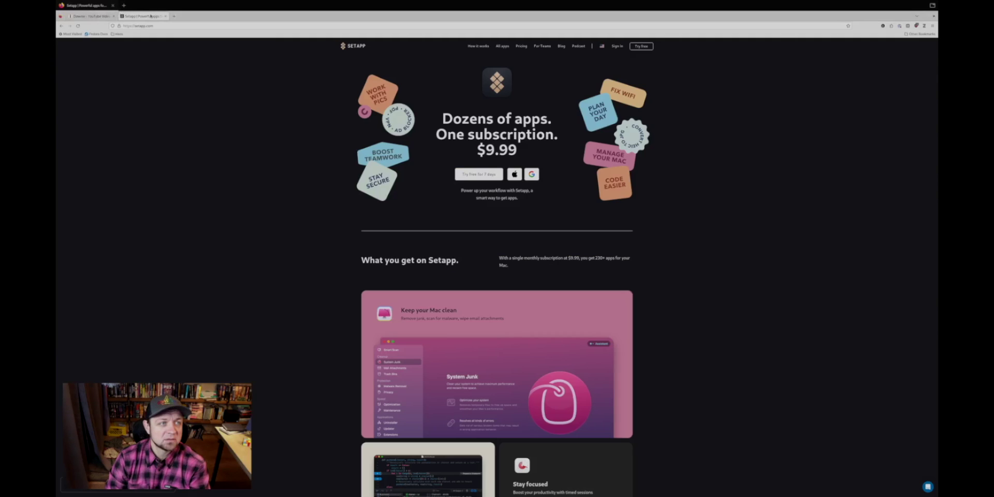
Step: Open the StarCraft 2 MaxPax vs Maru video on YouTube in a new tab and pause it
click(174, 16)
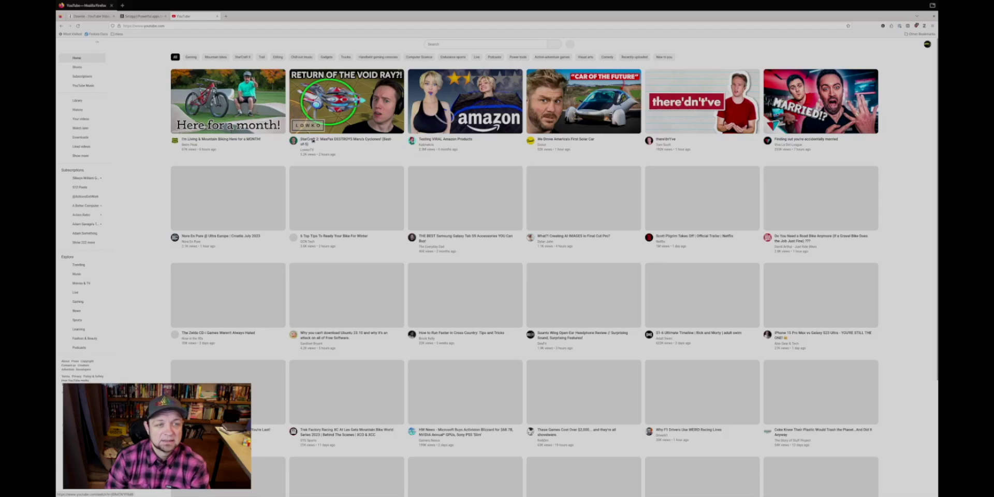
click(313, 140)
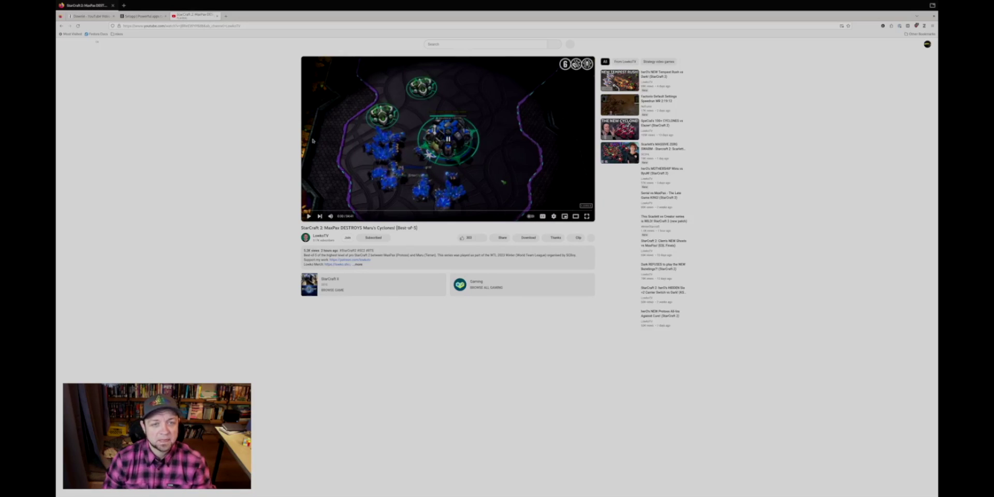
key(space)
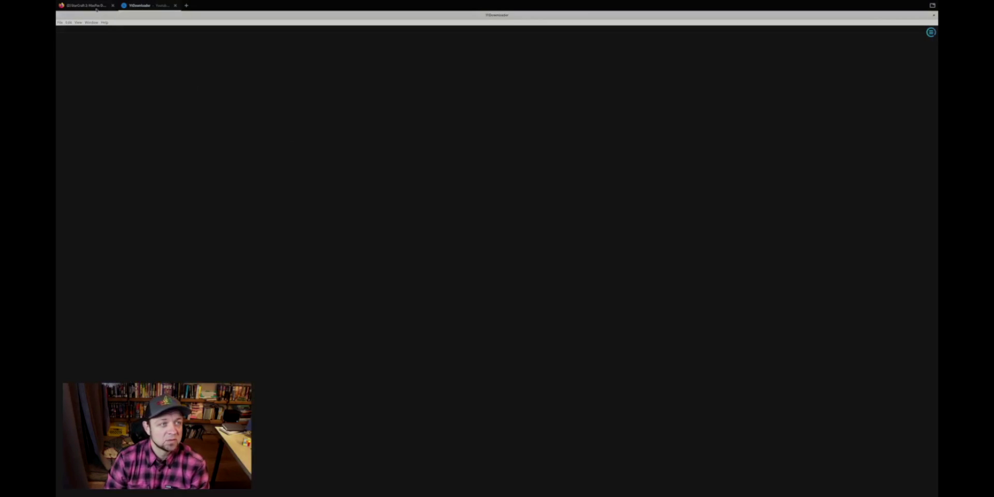
Step: Copy the video's full YouTube URL and paste it into YTDownloader, which returns an error
click(93, 5)
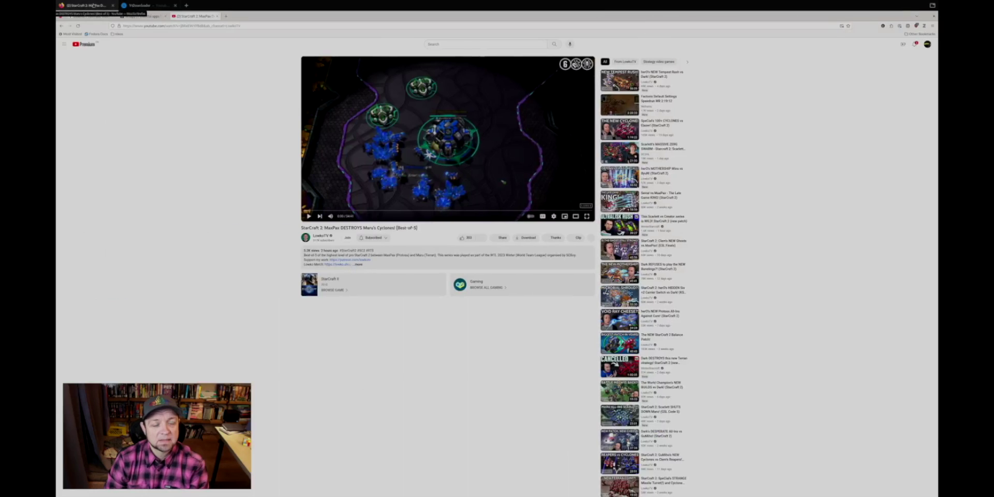
key(ctrl+l)
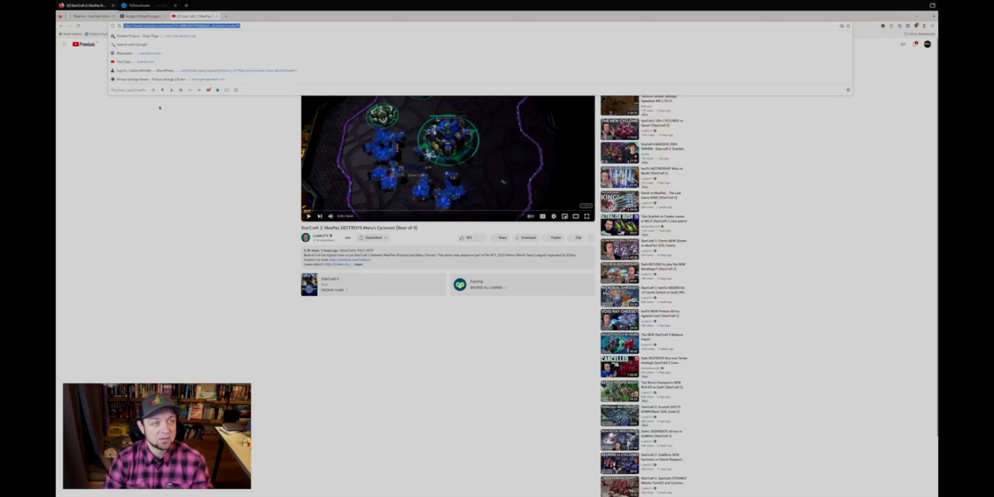
click(148, 6)
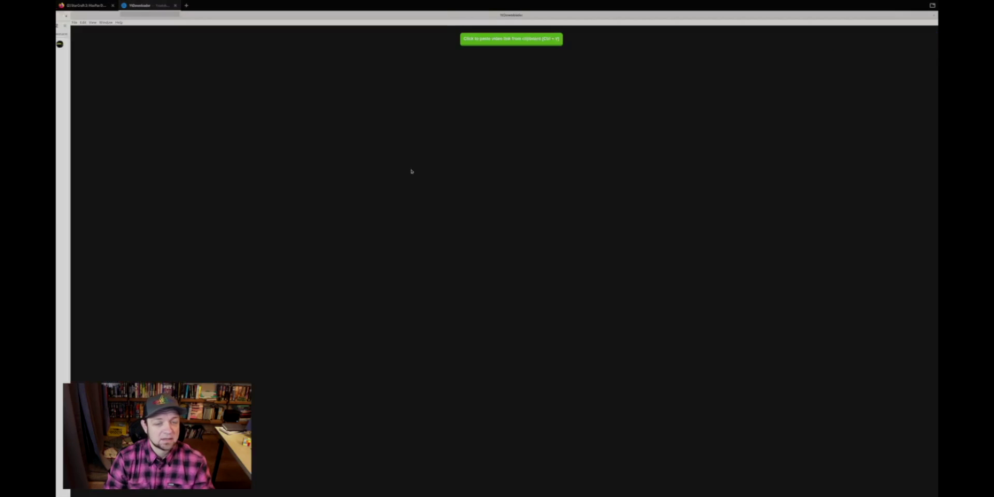
key(ctrl+v)
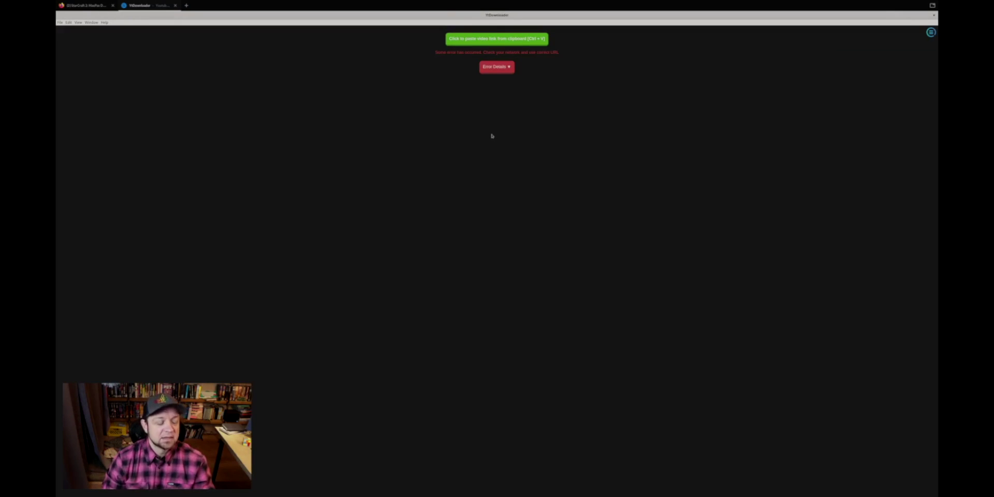
Step: Strip &ab_channel=LowkoTV from the URL, copy the trimmed link, and paste it into YTDownloader
key(alt+Tab)
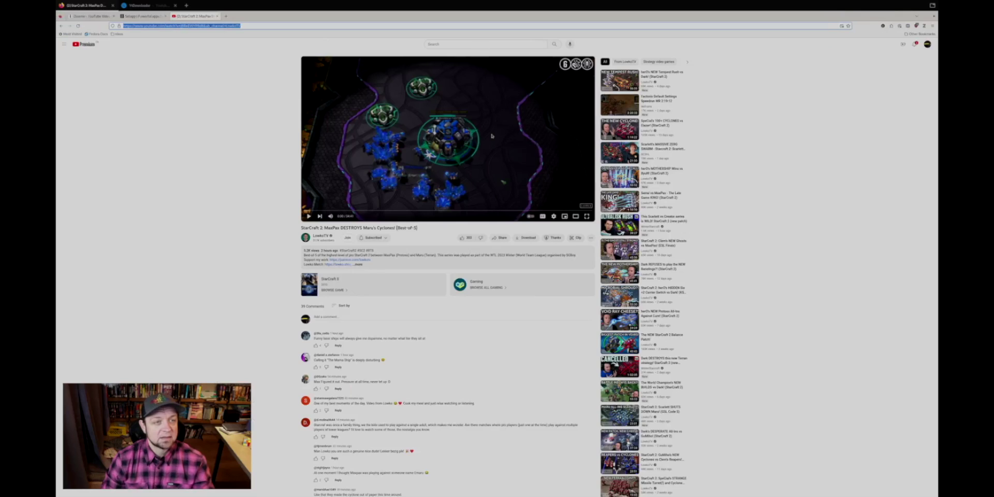
click(432, 24)
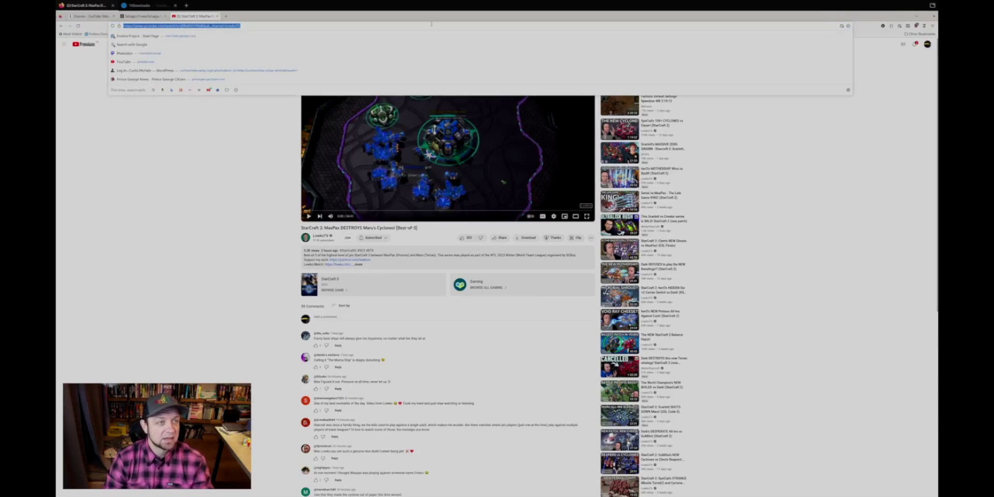
click(245, 24)
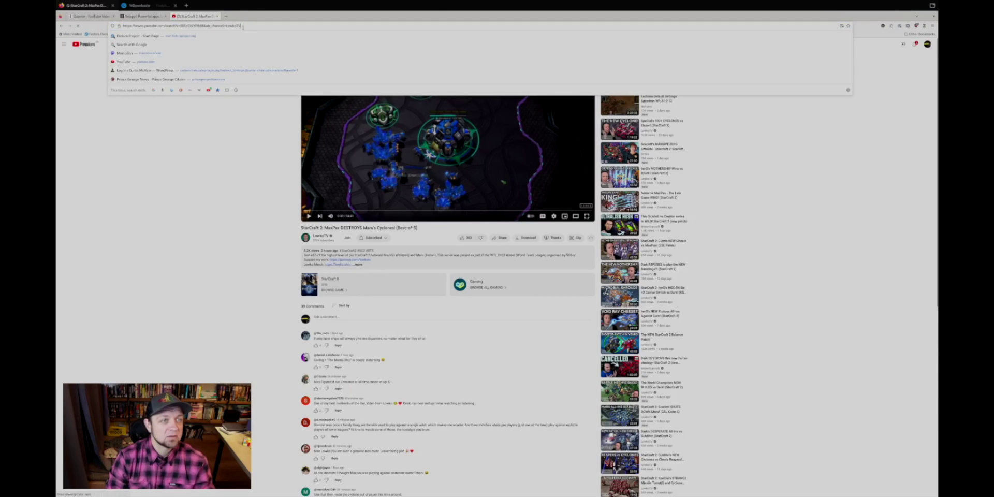
shift+click(205, 26)
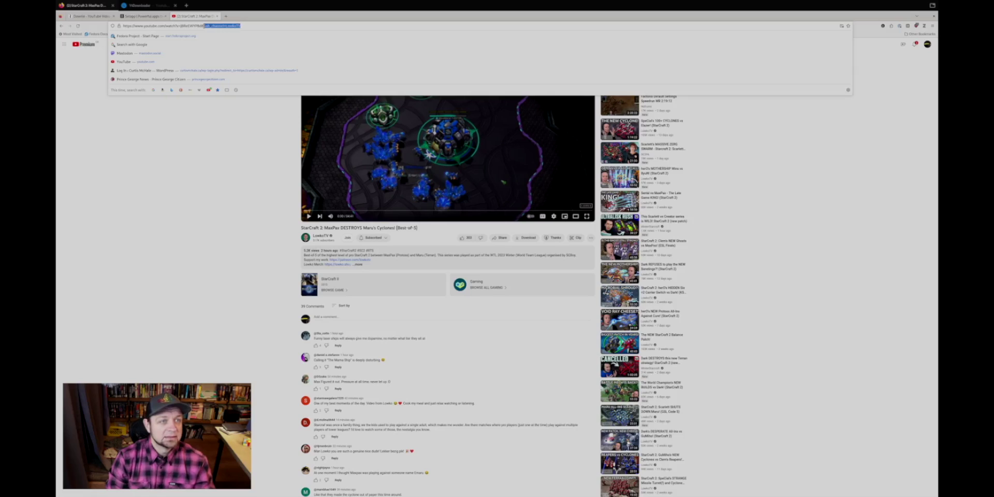
key(BackSpace)
key(ctrl+a)
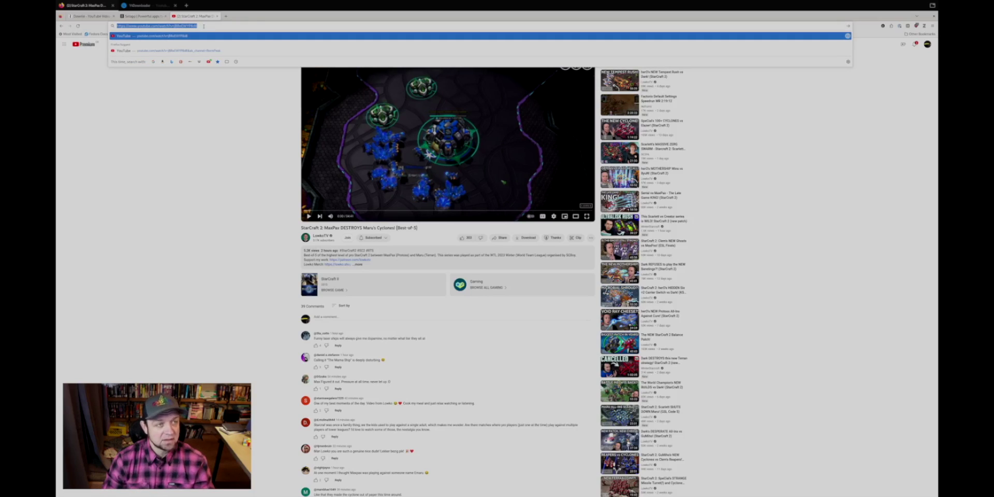
key(alt+Tab)
click(204, 26)
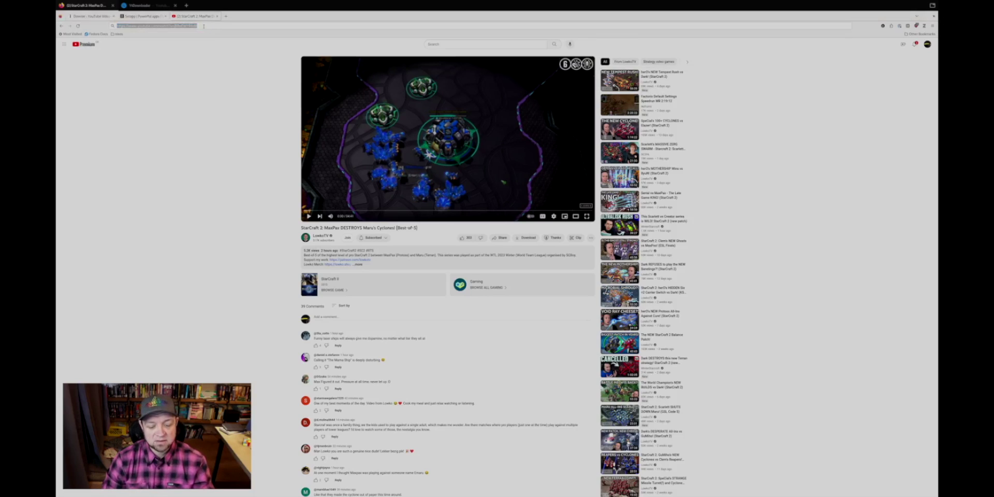
key(ctrl+c)
key(alt+Tab)
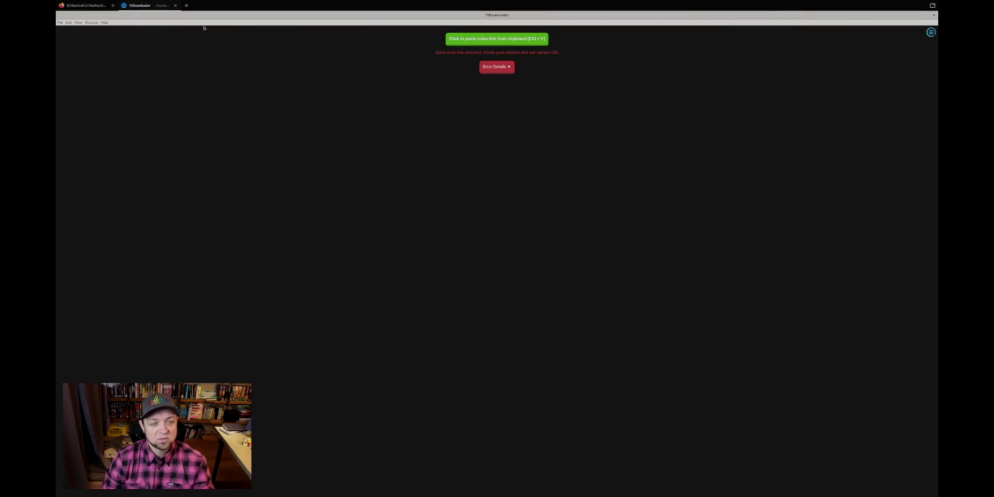
key(ctrl+v)
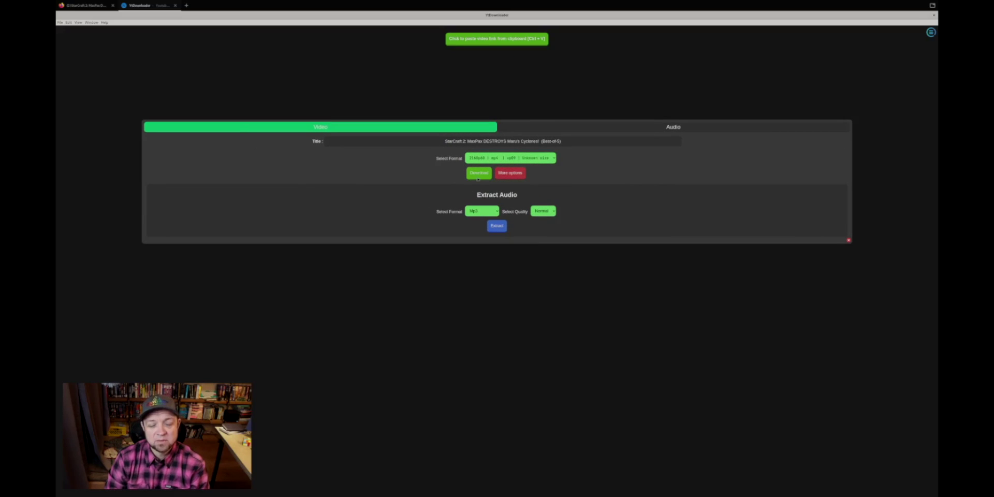
Step: Expand More options to check the Downloads save location, then close the video's options panel
click(513, 177)
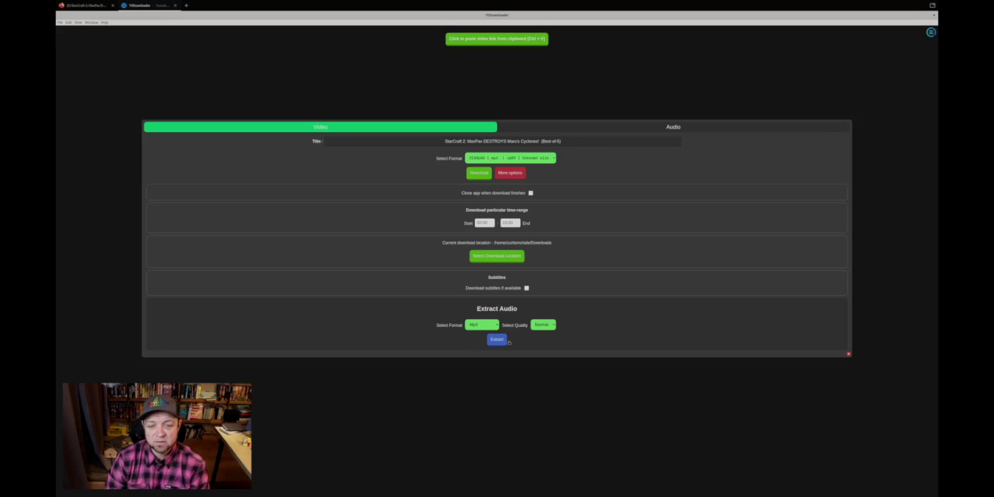
click(848, 354)
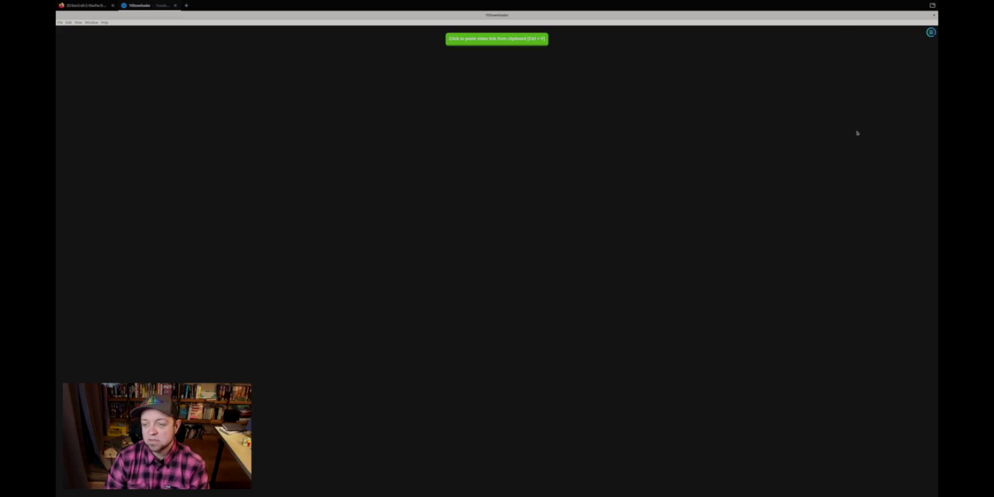
click(930, 33)
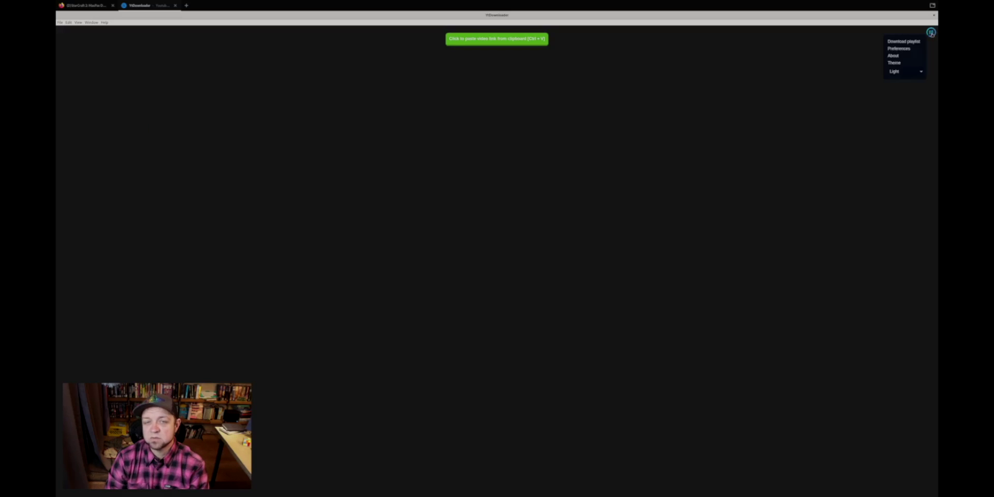
click(910, 49)
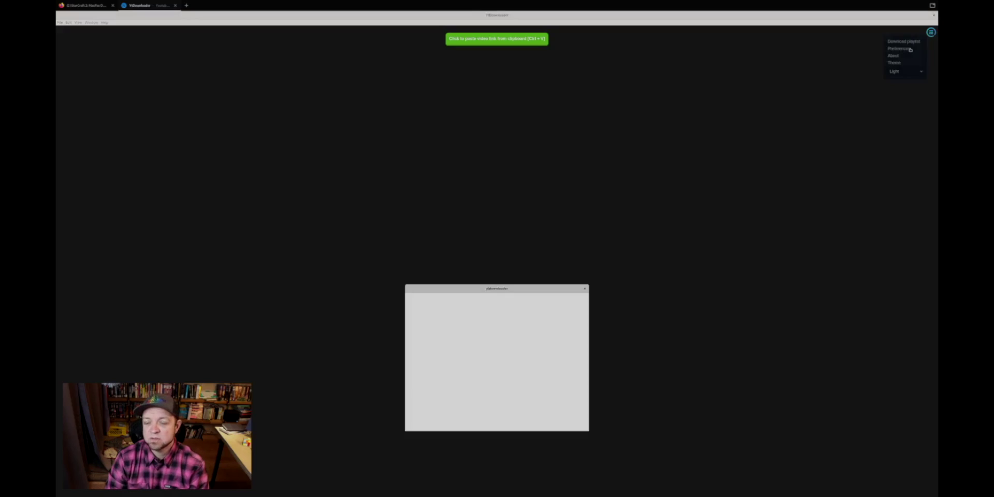
drag(513, 289, 516, 204)
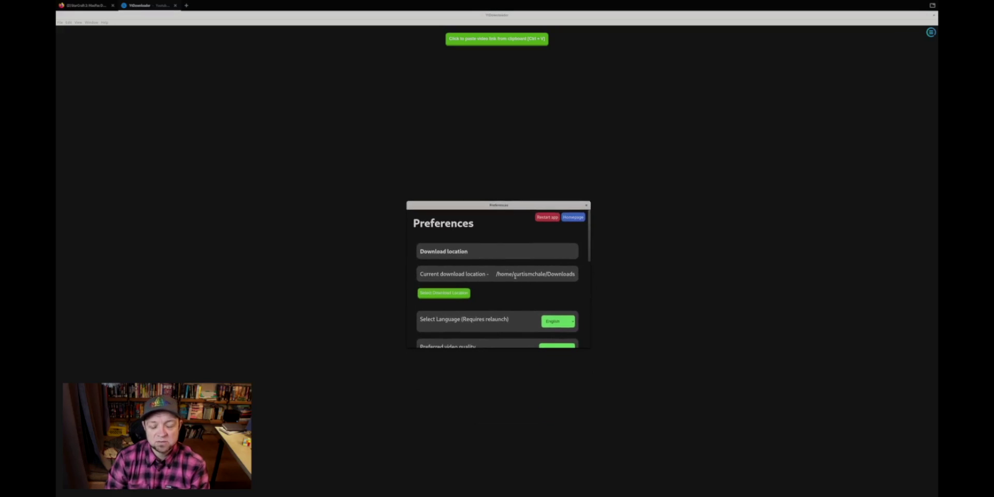
scroll(506, 306, down, 3)
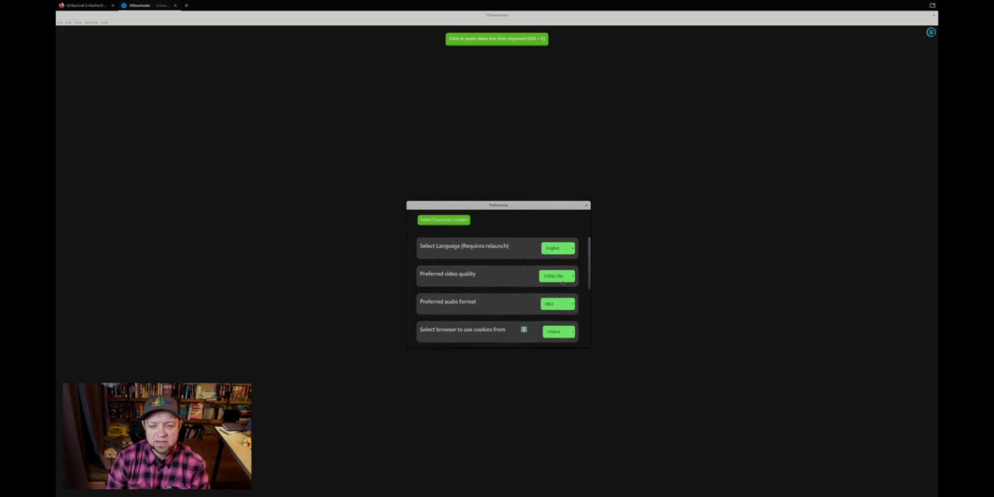
click(562, 281)
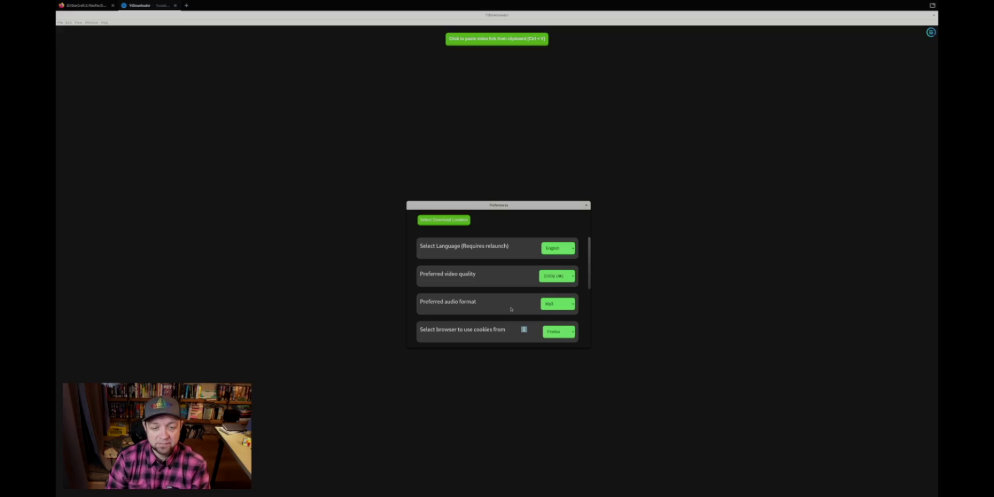
scroll(519, 329, down, 2)
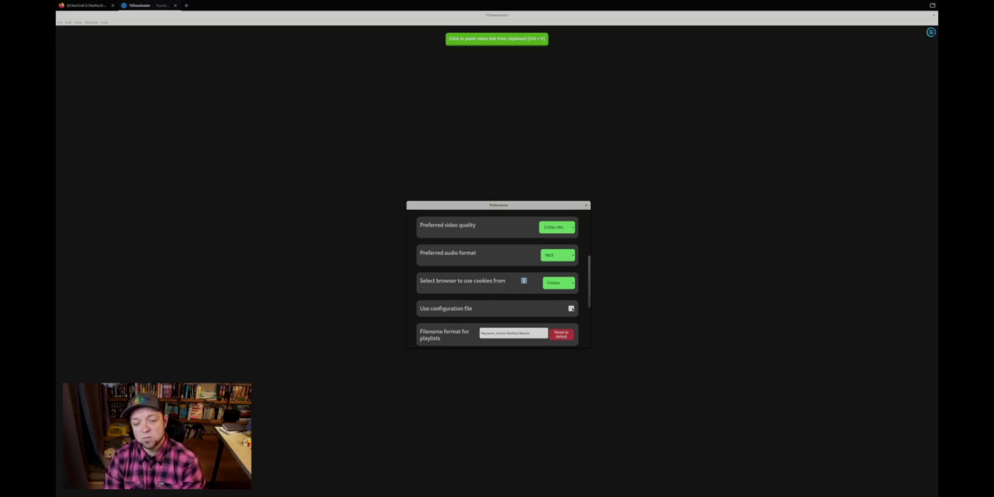
scroll(521, 311, down, 2)
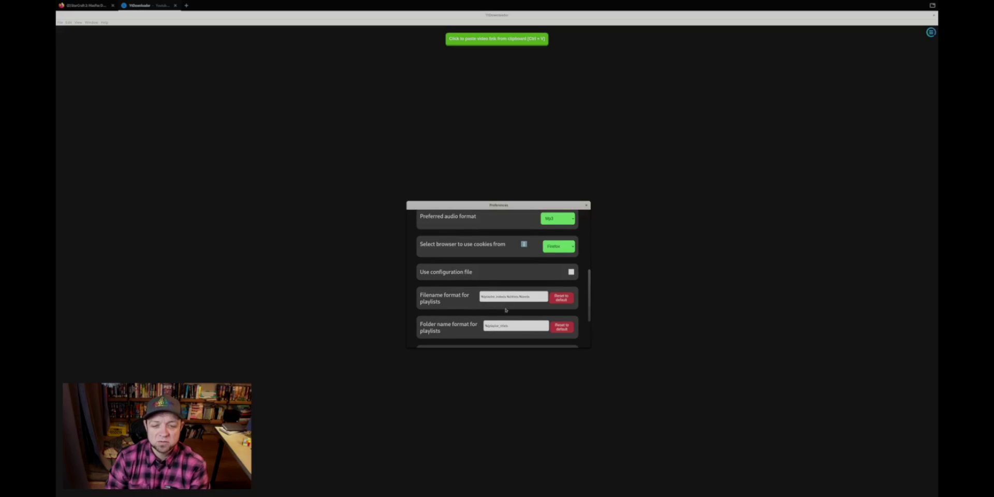
scroll(509, 304, down, 1)
scroll(512, 309, down, 2)
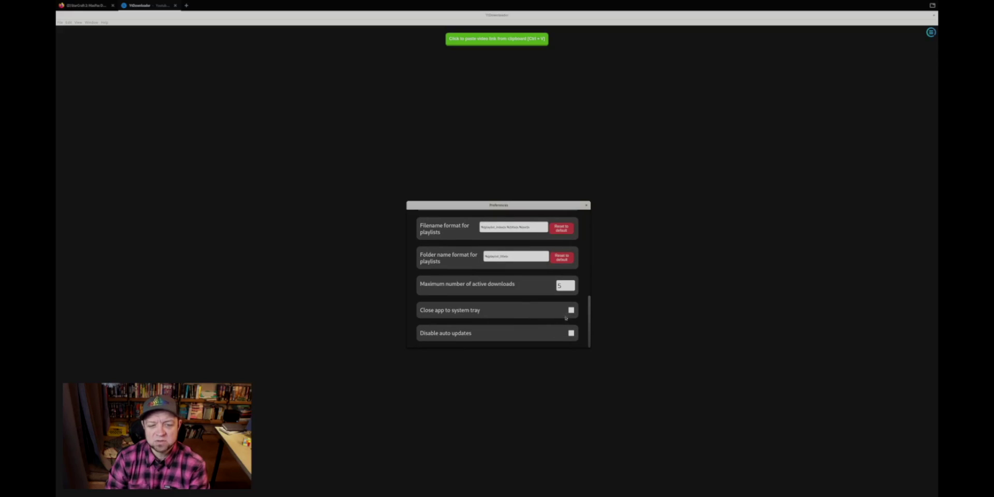
scroll(523, 321, up, 6)
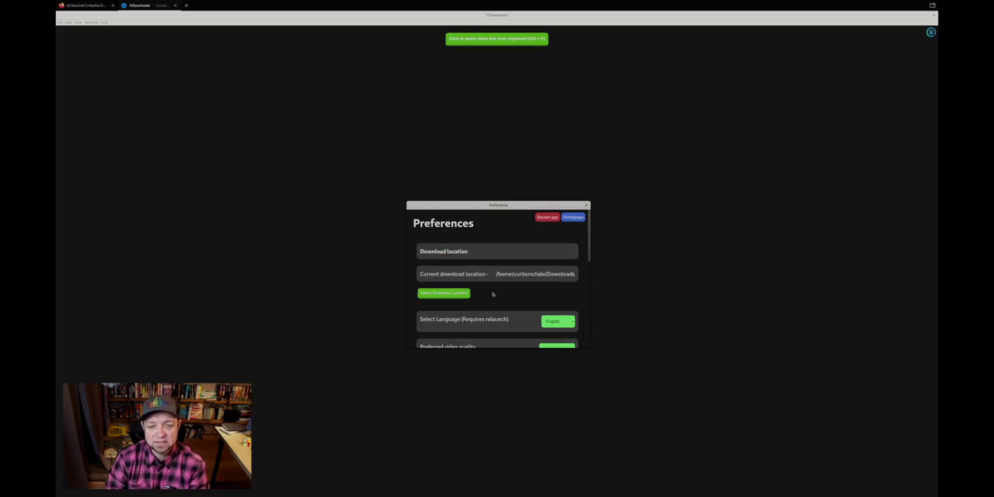
scroll(534, 279, down, 3)
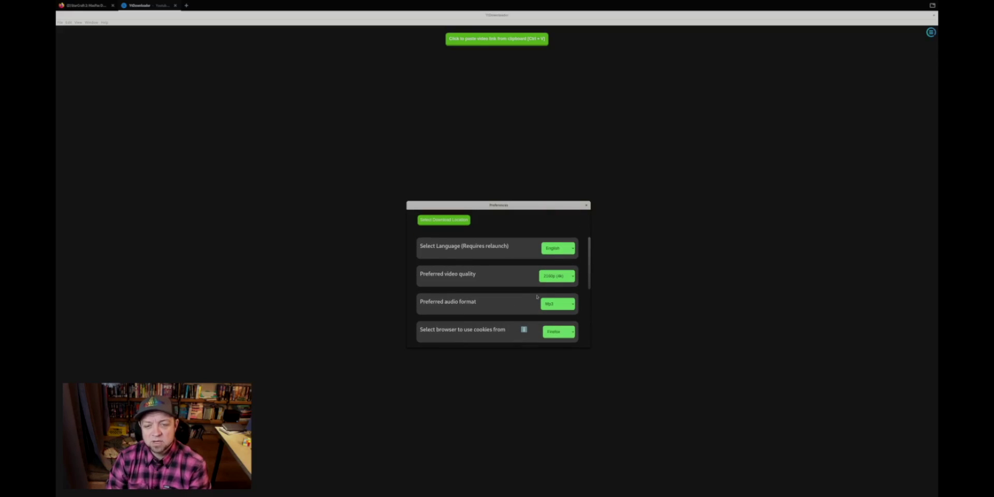
click(550, 280)
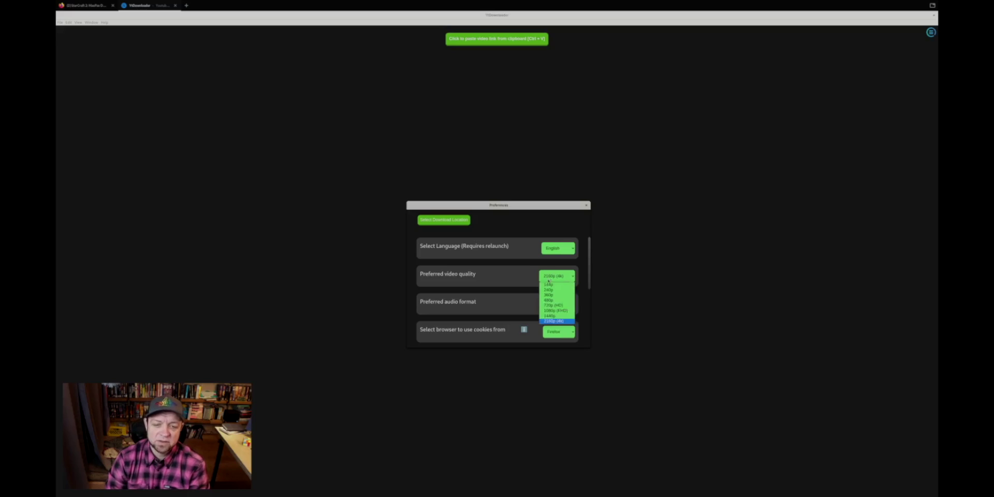
click(496, 309)
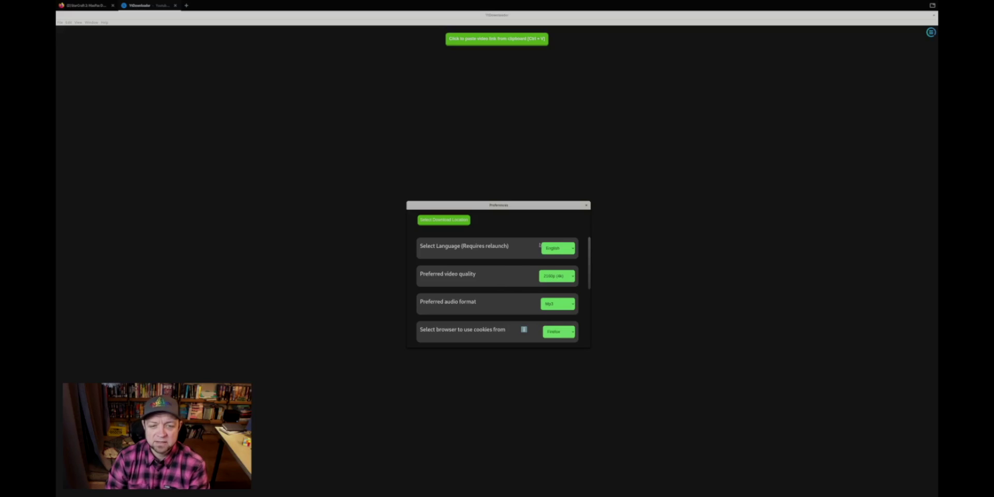
click(586, 206)
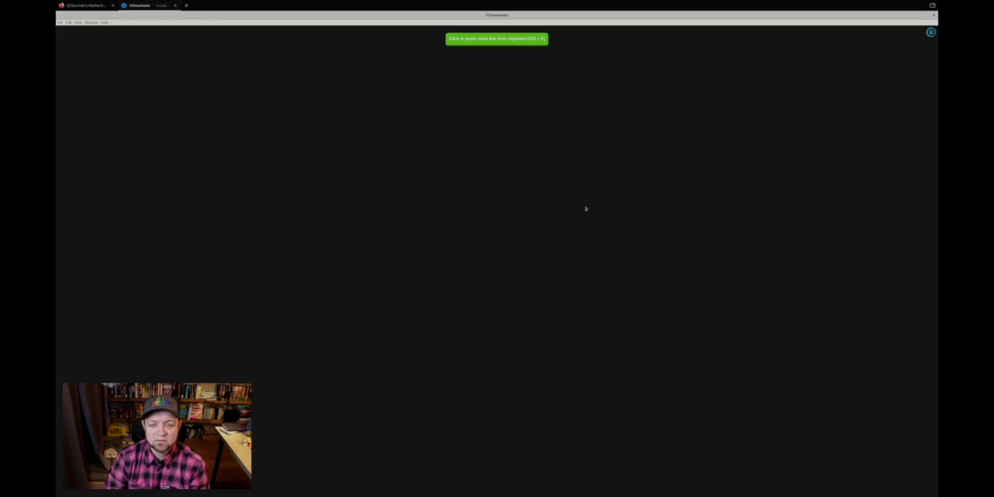
Step: Paste the link, download the StarCraft 2 video to Downloads, clear its entry, and launch Files
key(ctrl+v)
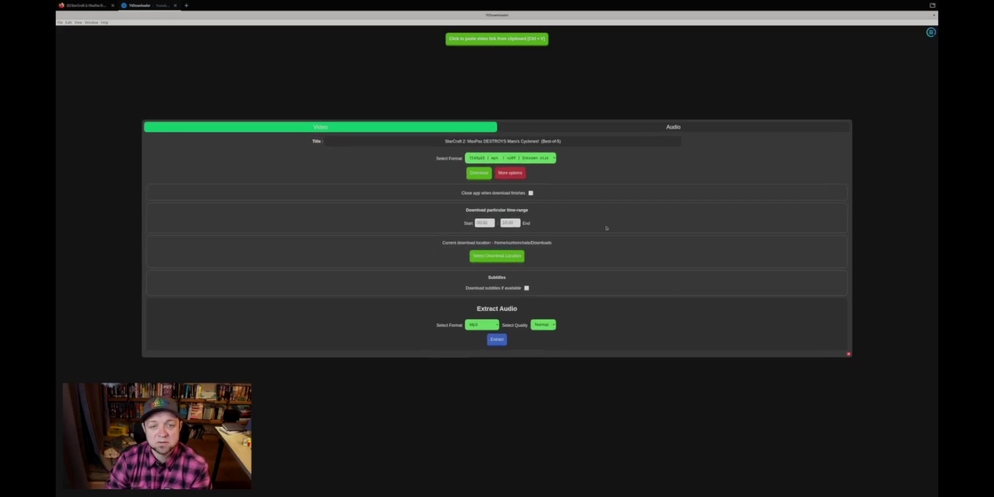
click(480, 174)
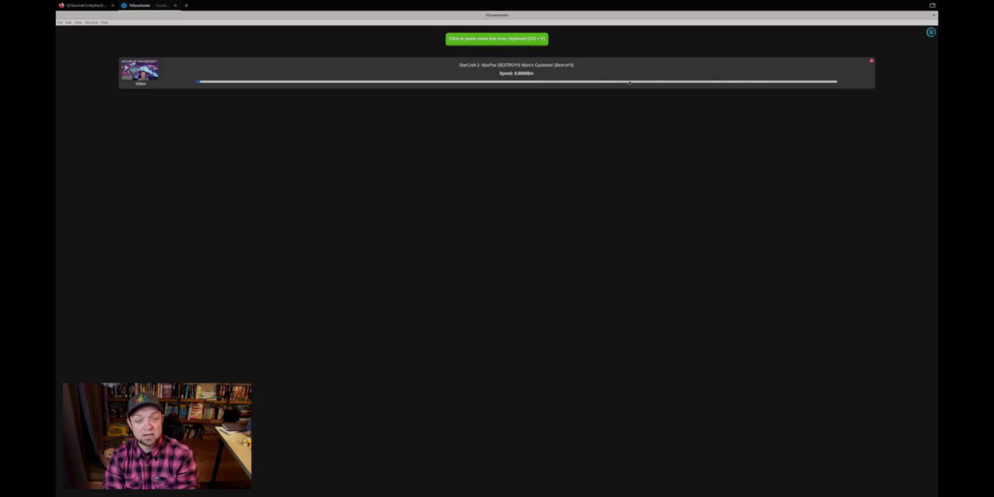
click(872, 61)
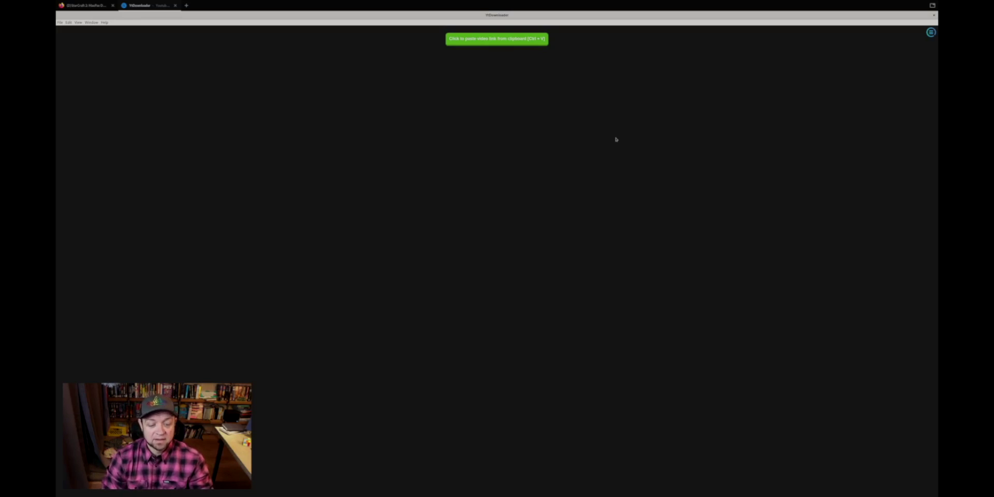
key(super+e)
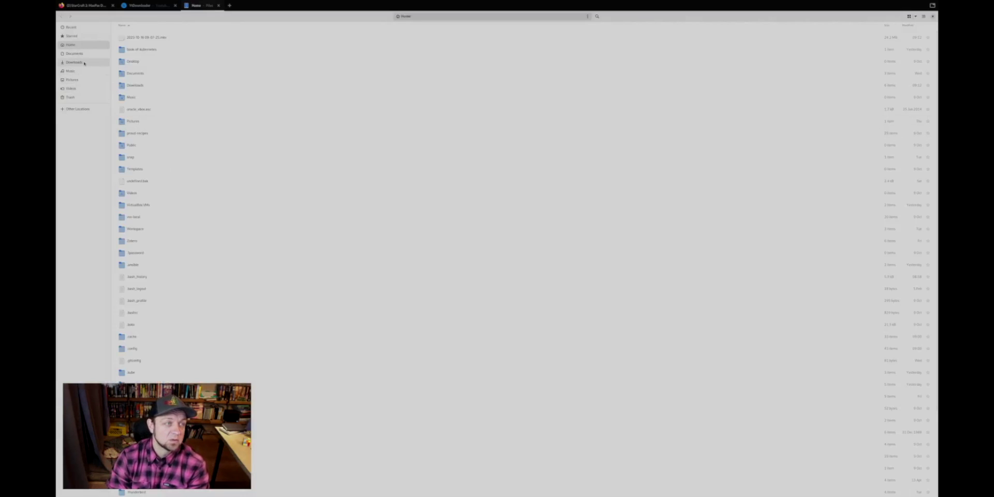
Step: Rename the StarCraft 2 video in Downloads by removing its .part ending, then close Files
click(74, 62)
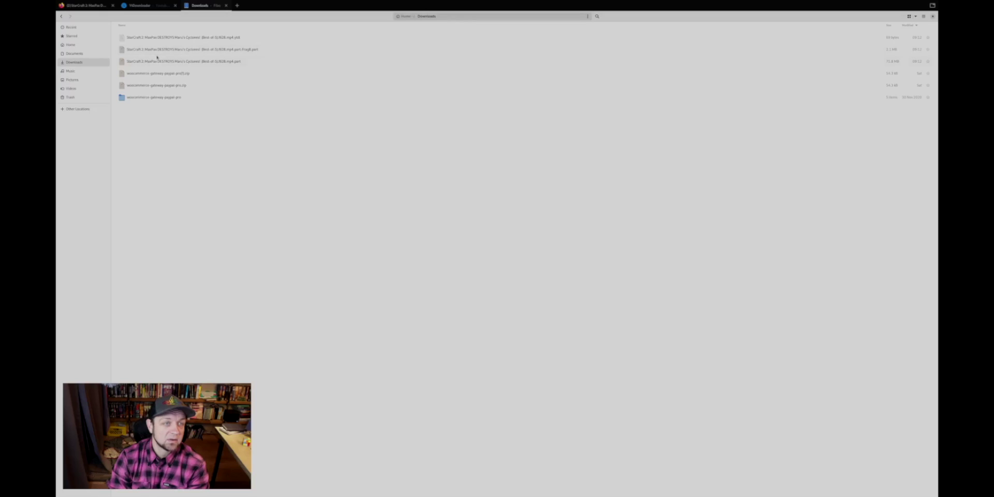
click(159, 61)
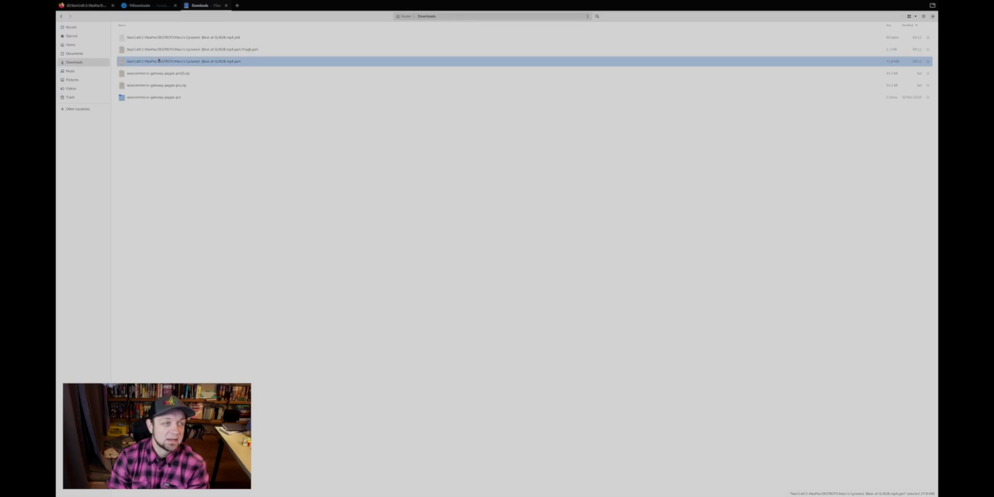
right_click(159, 61)
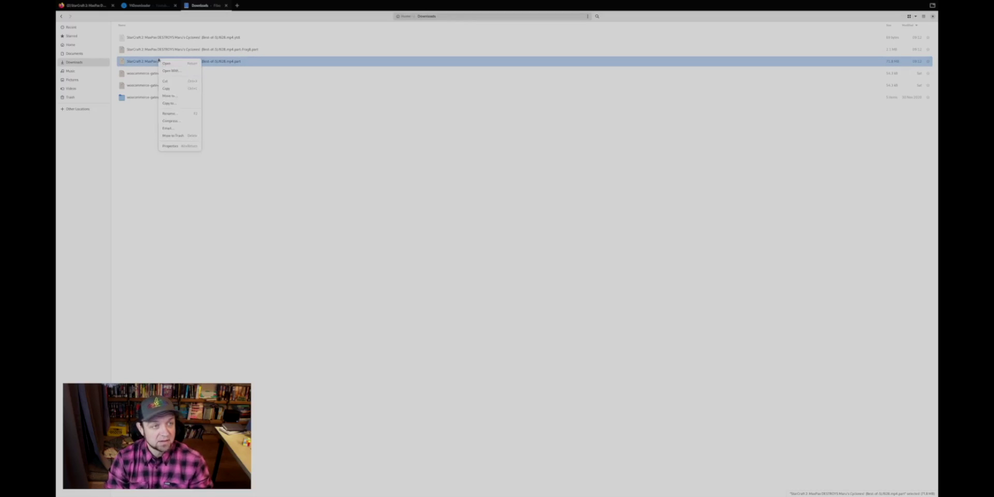
click(170, 112)
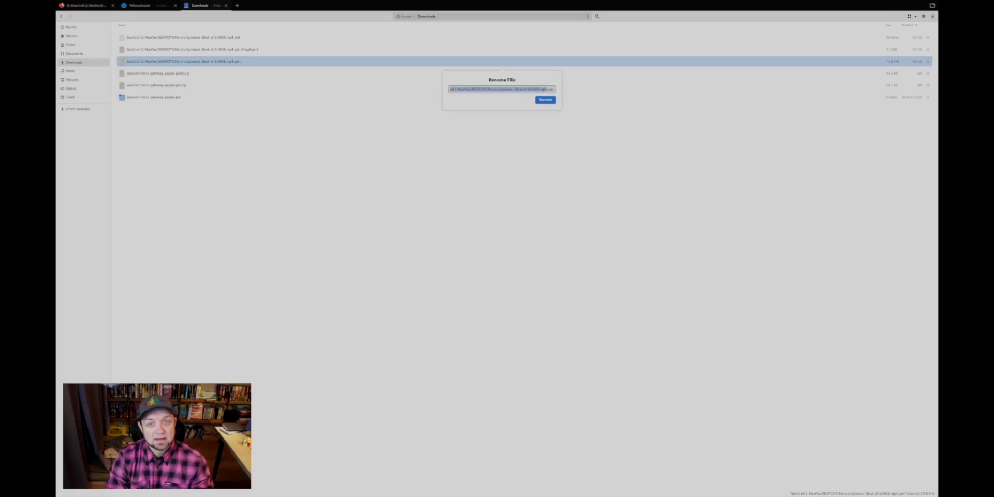
key(End)
key(BackSpace)
key(BackSpace)
key(BackSpace)
key(BackSpace)
key(BackSpace)
key(Return)
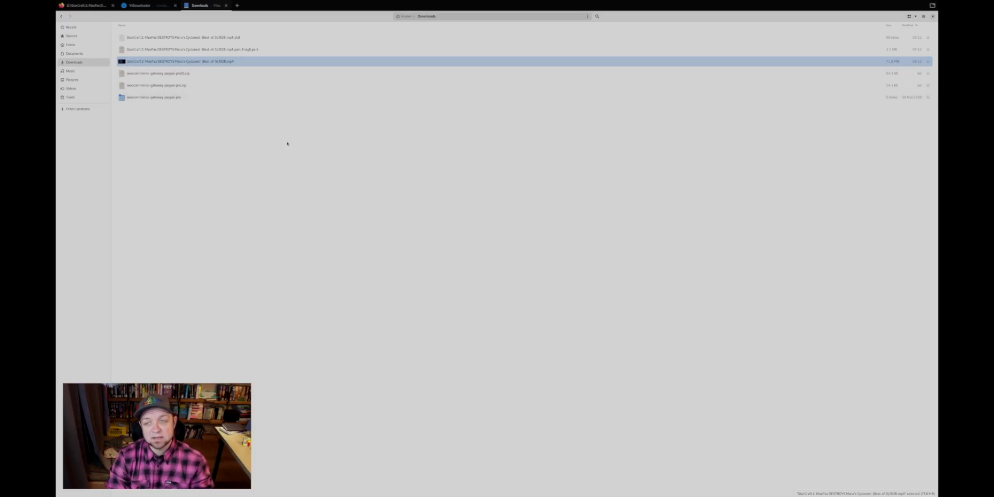
click(226, 6)
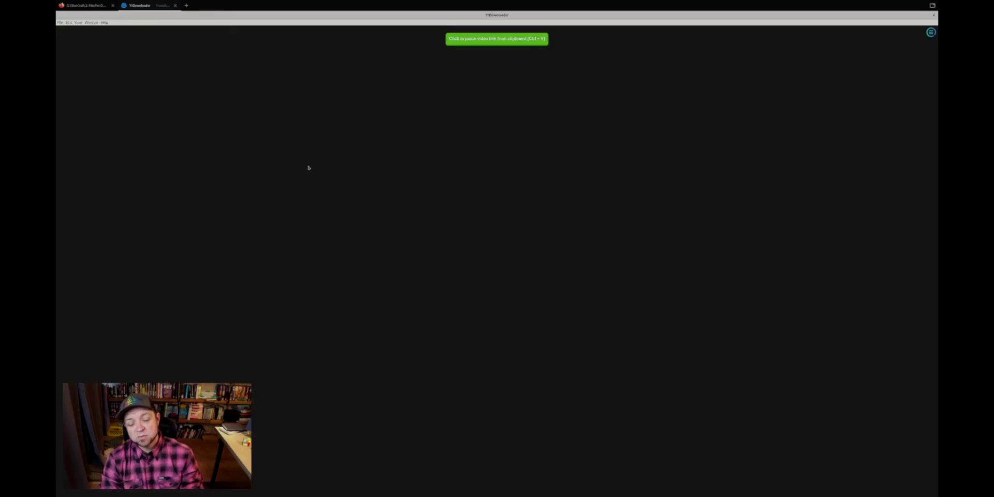